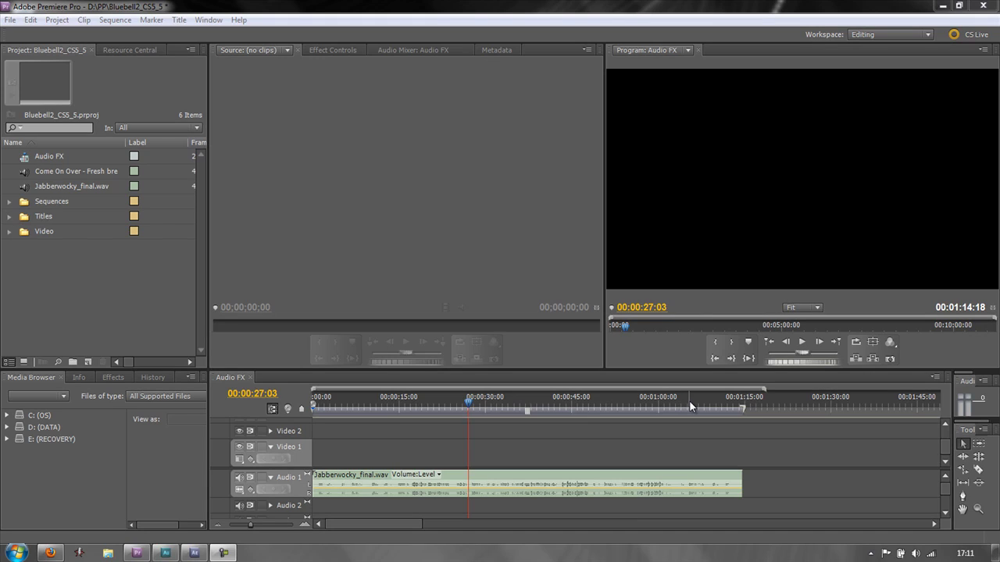
Drag the Chorus audio effect from the Effects list onto Jabberwocky_final.wav on Audio 1
click(113, 377)
scroll(59, 415, up, 2)
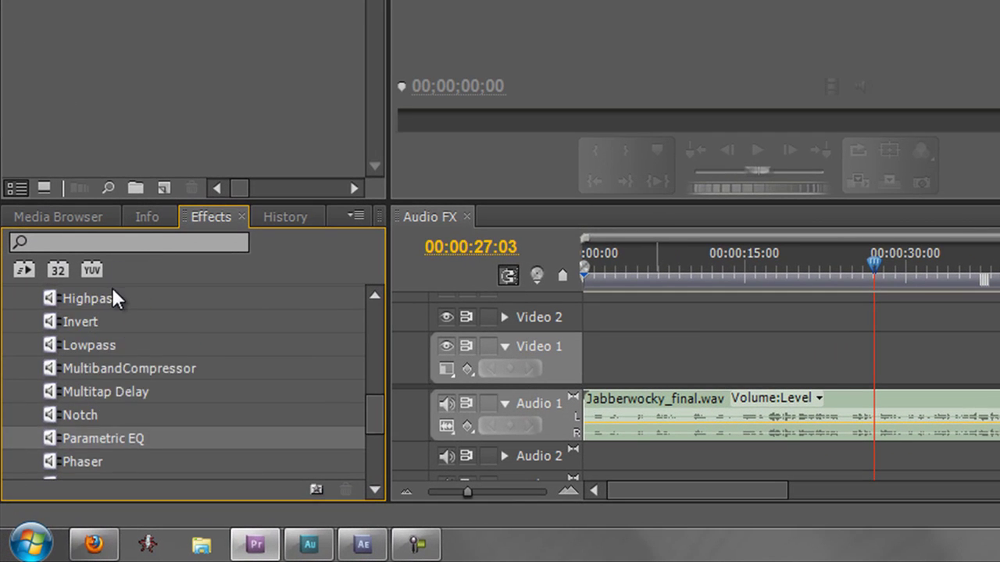
scroll(63, 308, up, 5)
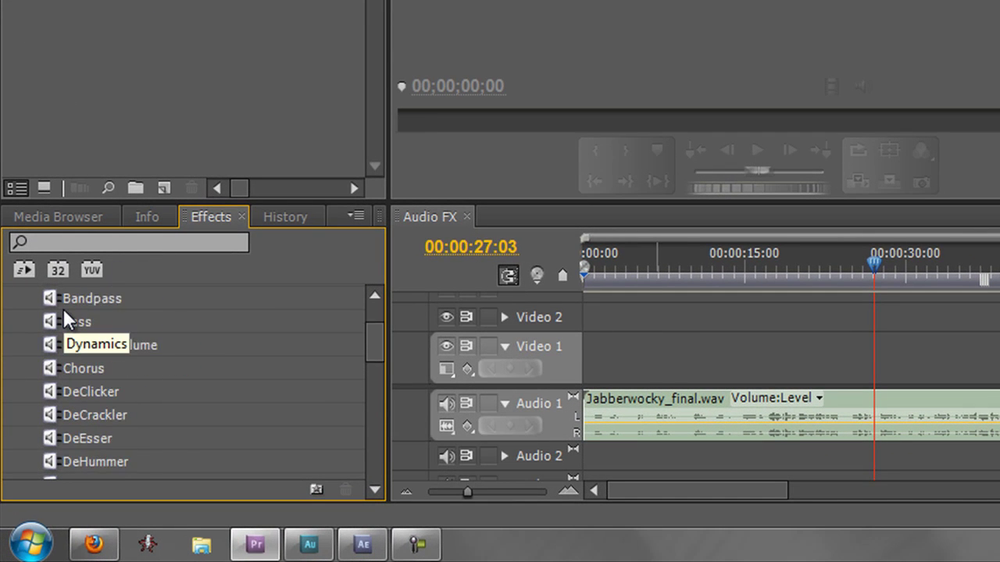
scroll(63, 309, up, 2)
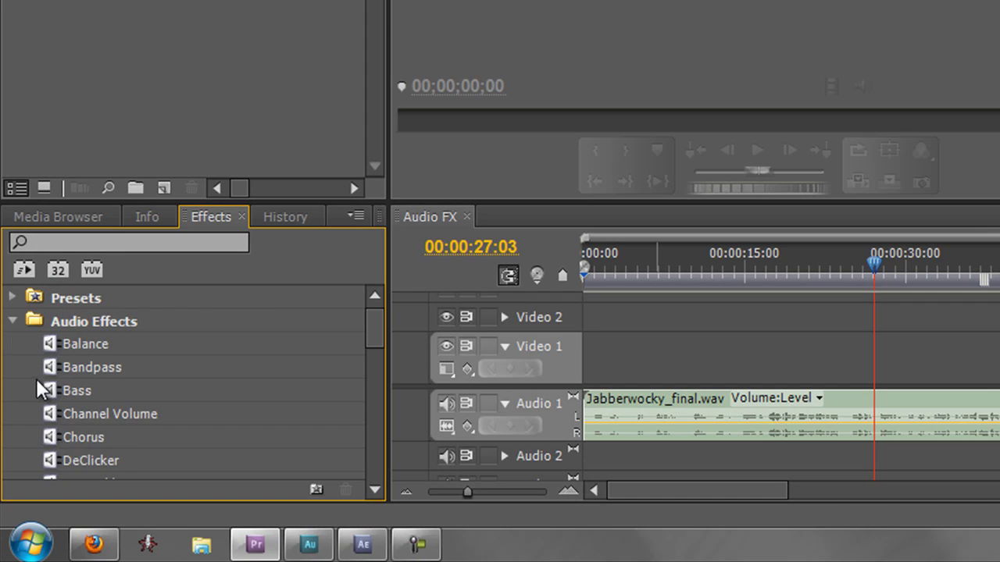
drag(375, 339, 379, 352)
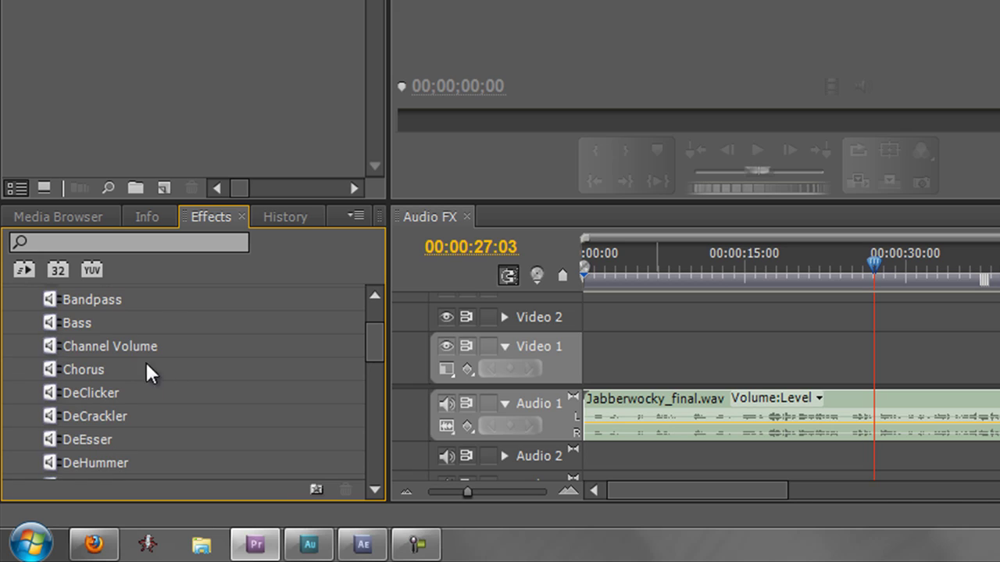
drag(50, 367, 668, 429)
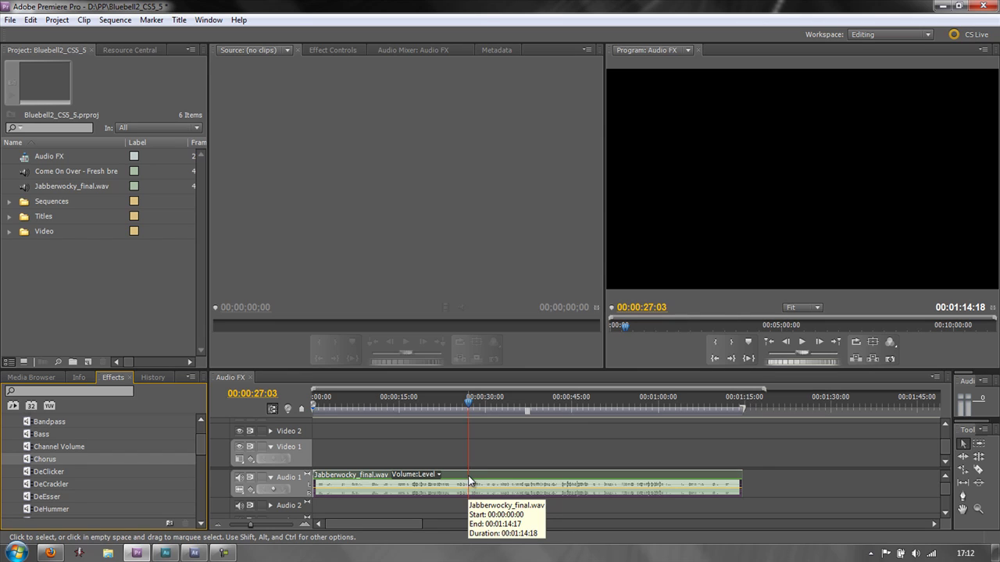
Delete the Chorus effect from the clip in Effect Controls, then switch to the Audio Mixer
click(329, 50)
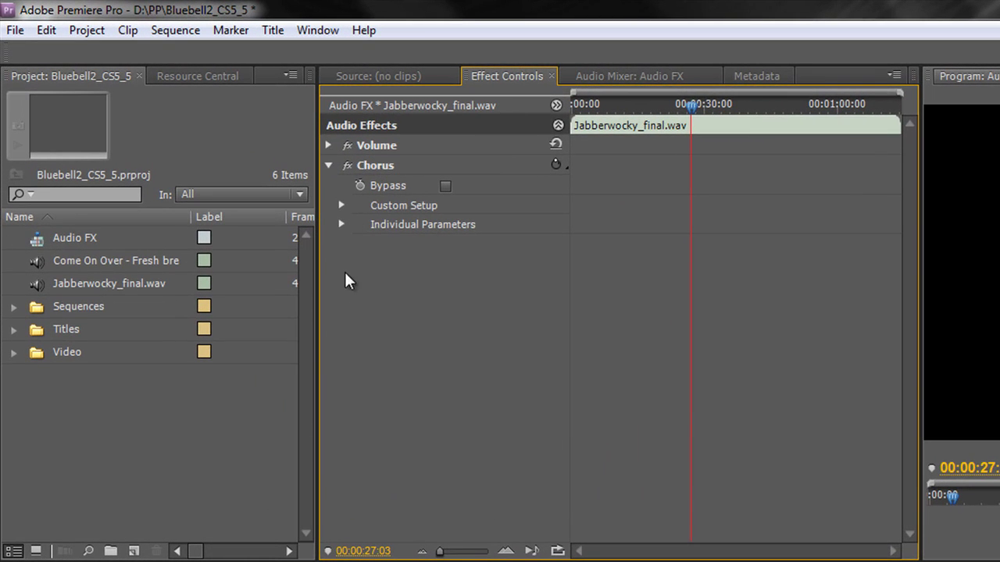
click(342, 204)
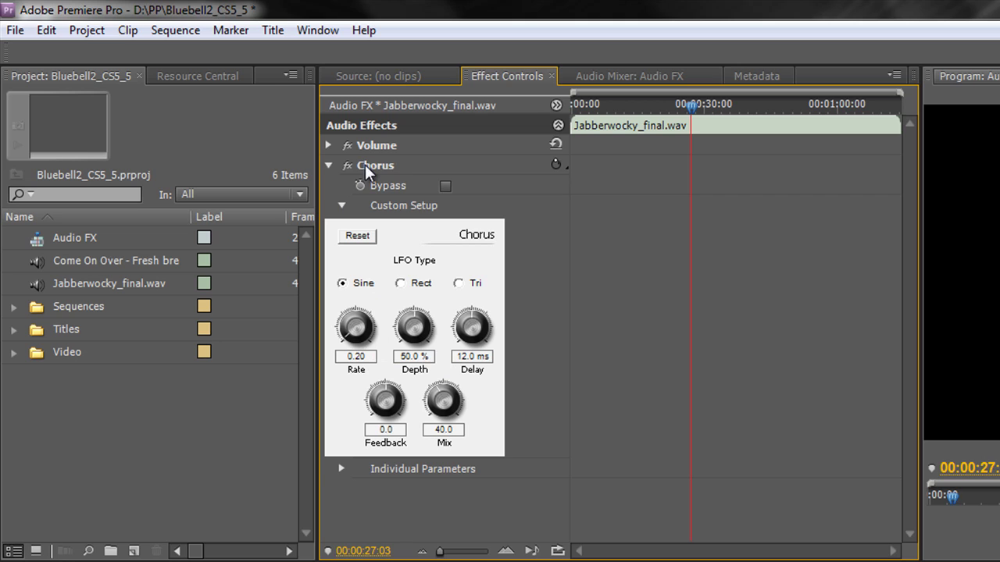
key(Delete)
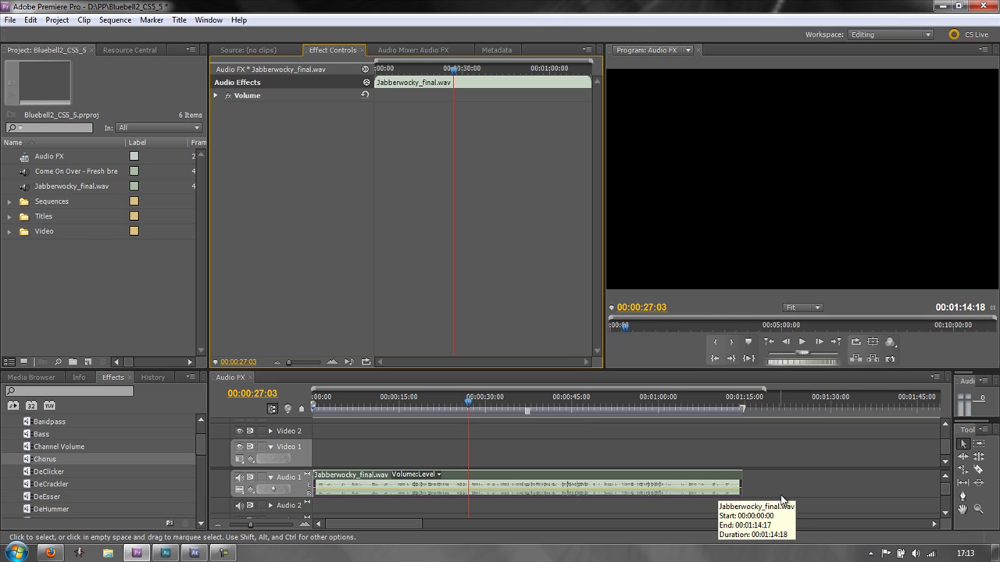
click(387, 49)
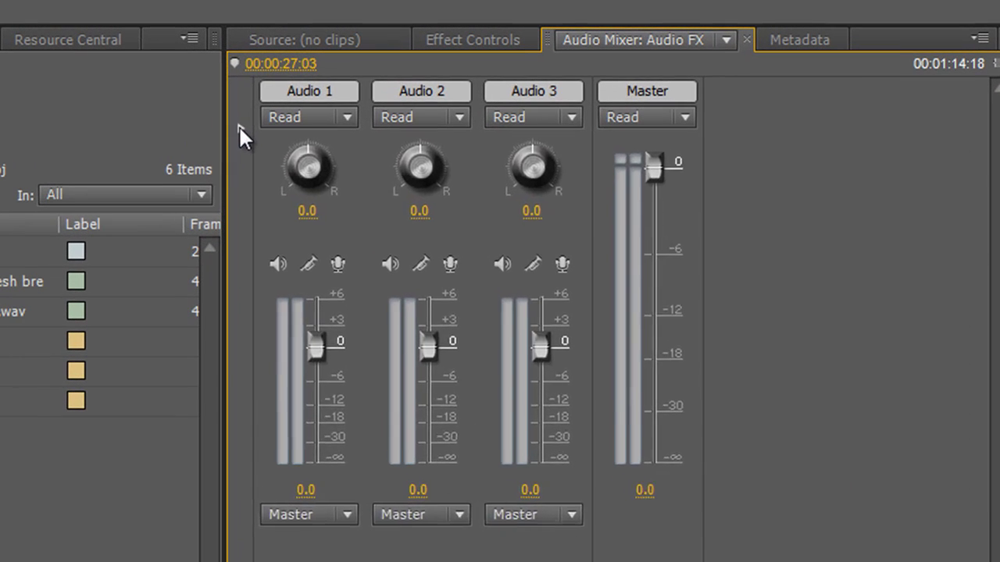
Show the empty effects and sends slots for Audio 1–3 and Master in the Audio Mixer
click(234, 94)
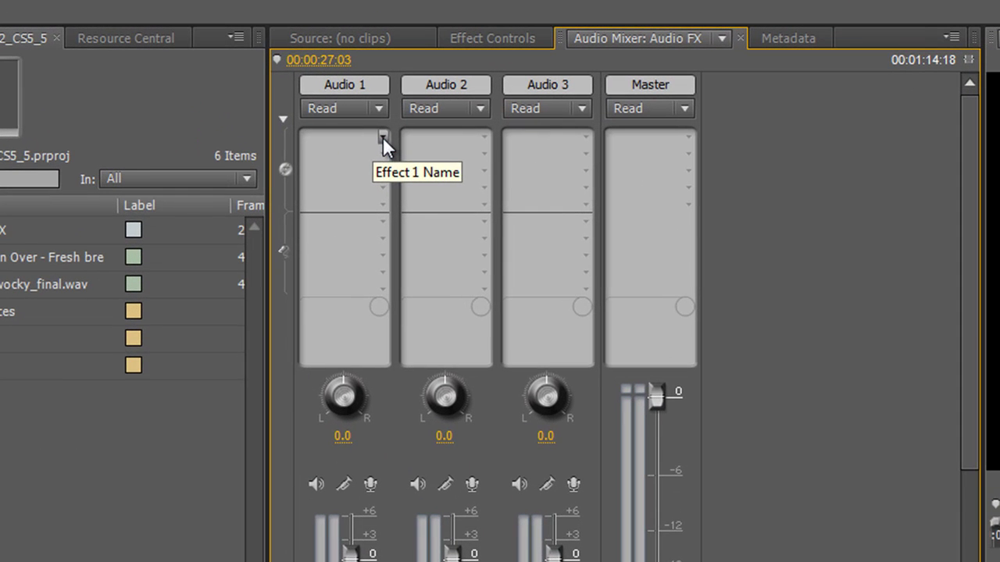
Put Chorus in Audio 1's first effect slot, check its menus, and make the mixer taller
click(383, 139)
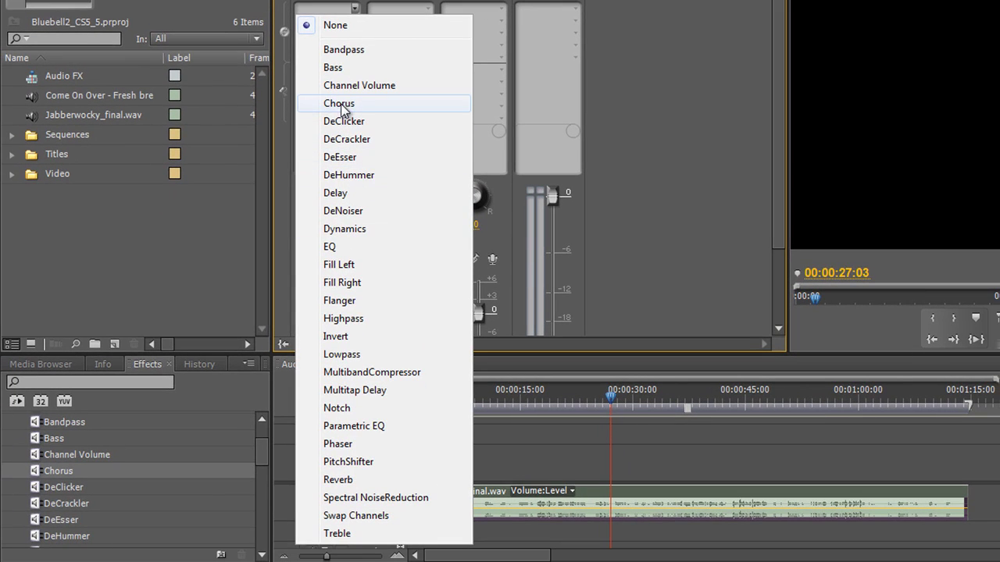
click(340, 104)
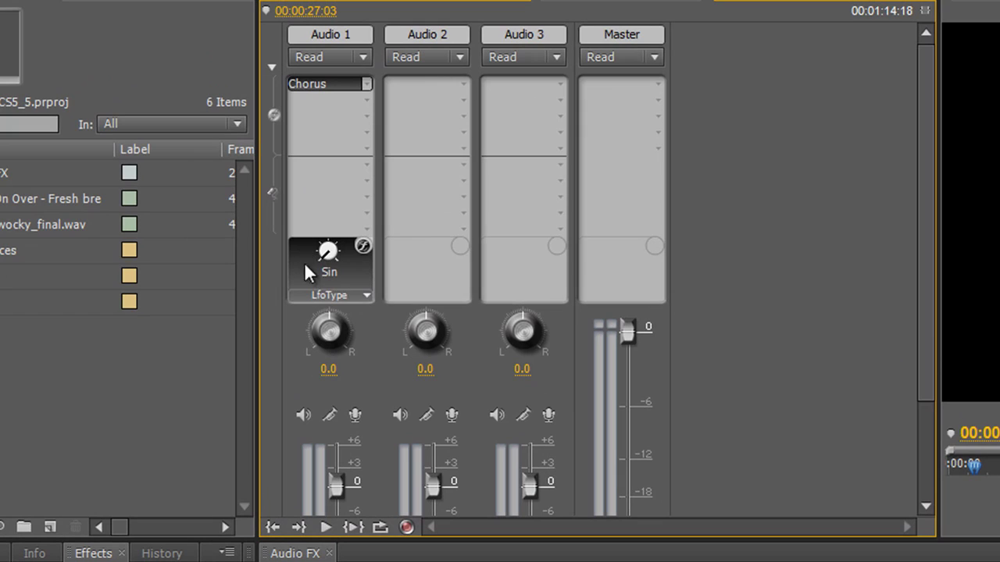
click(368, 298)
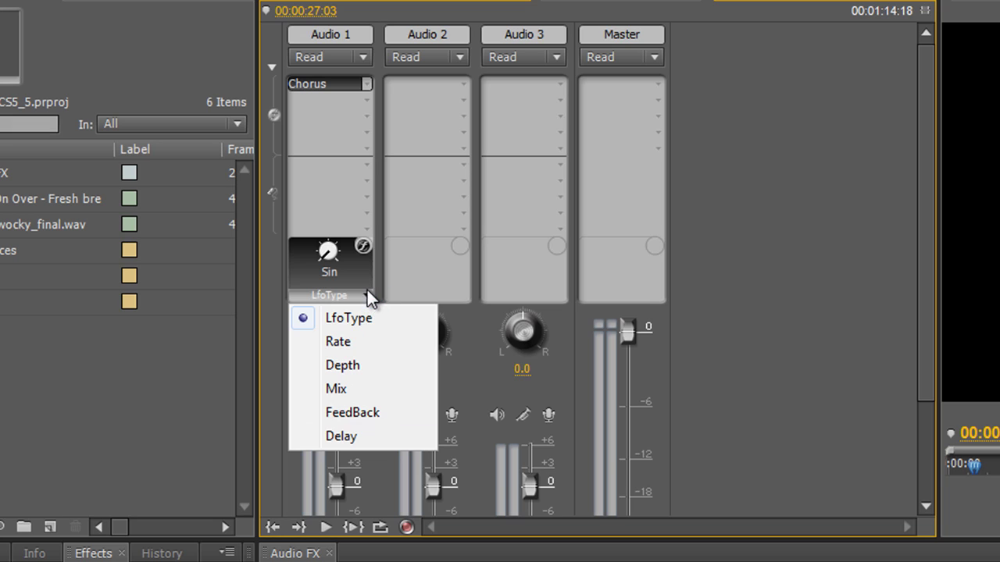
right_click(321, 88)
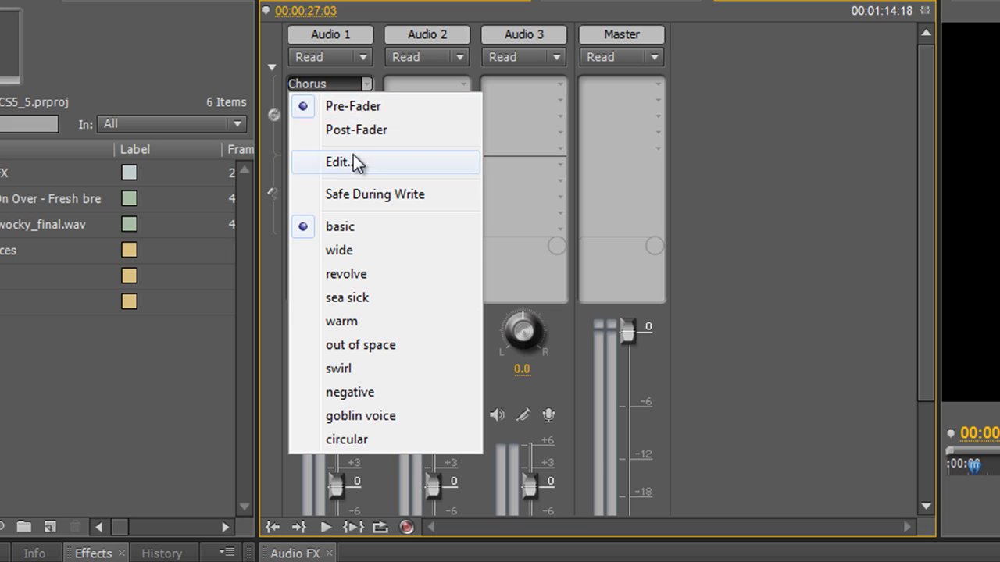
click(354, 114)
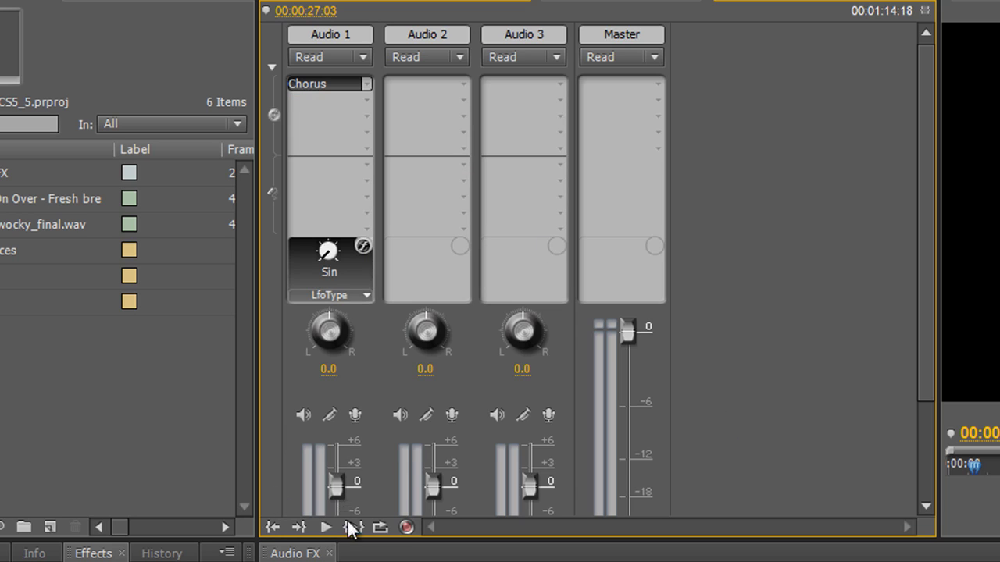
drag(346, 537, 339, 561)
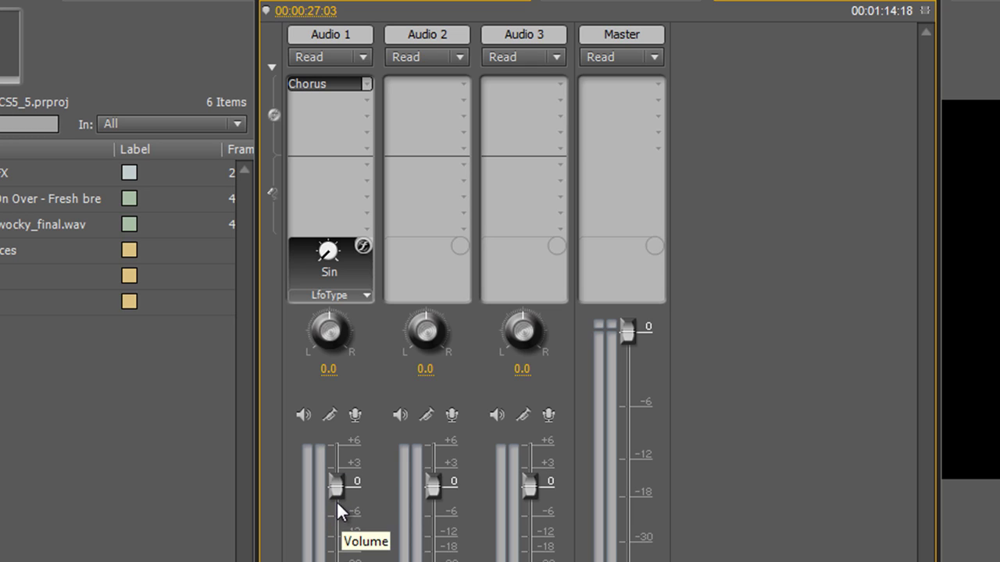
right_click(336, 88)
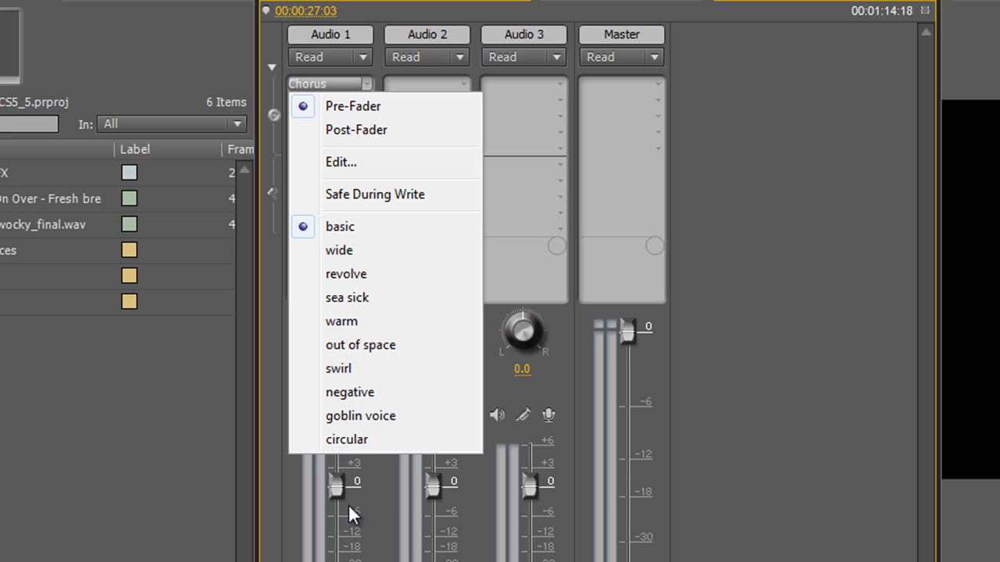
click(347, 164)
drag(60, 7, 664, 1)
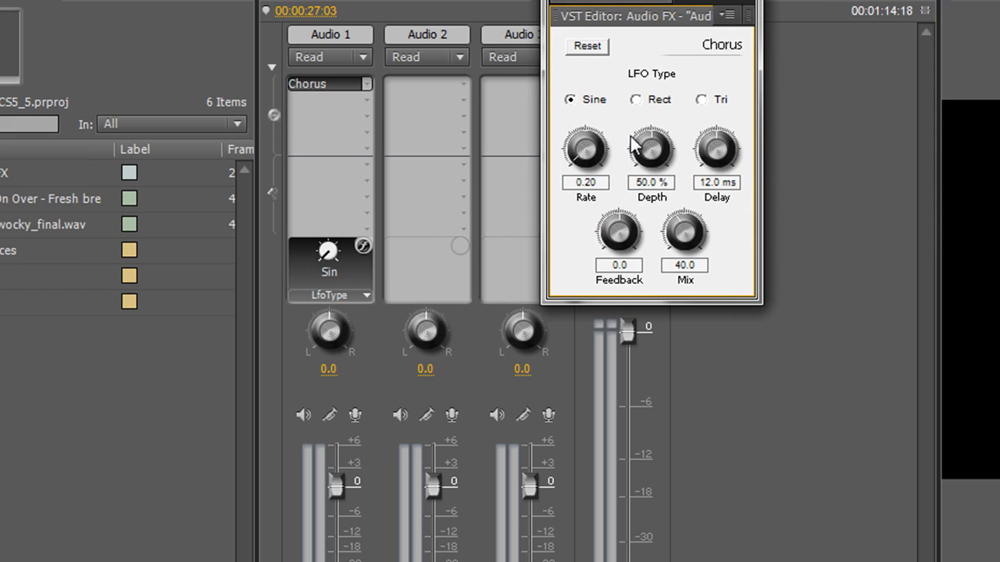
click(335, 95)
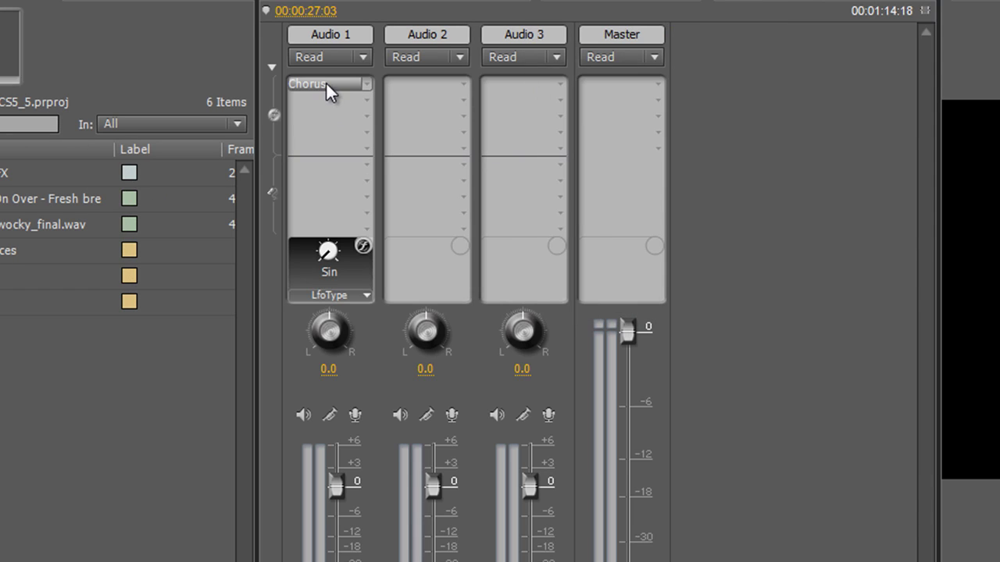
double_click(326, 82)
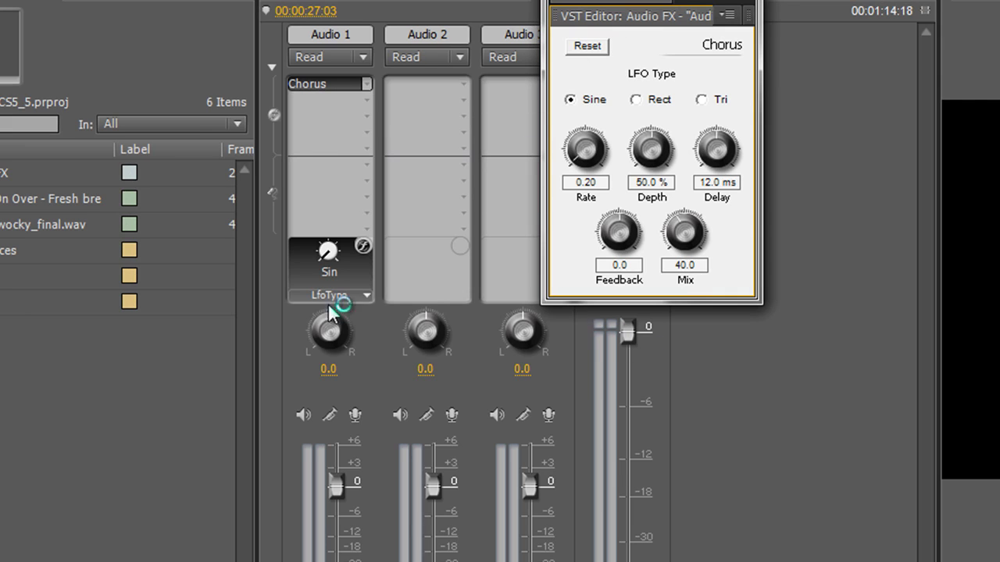
click(361, 299)
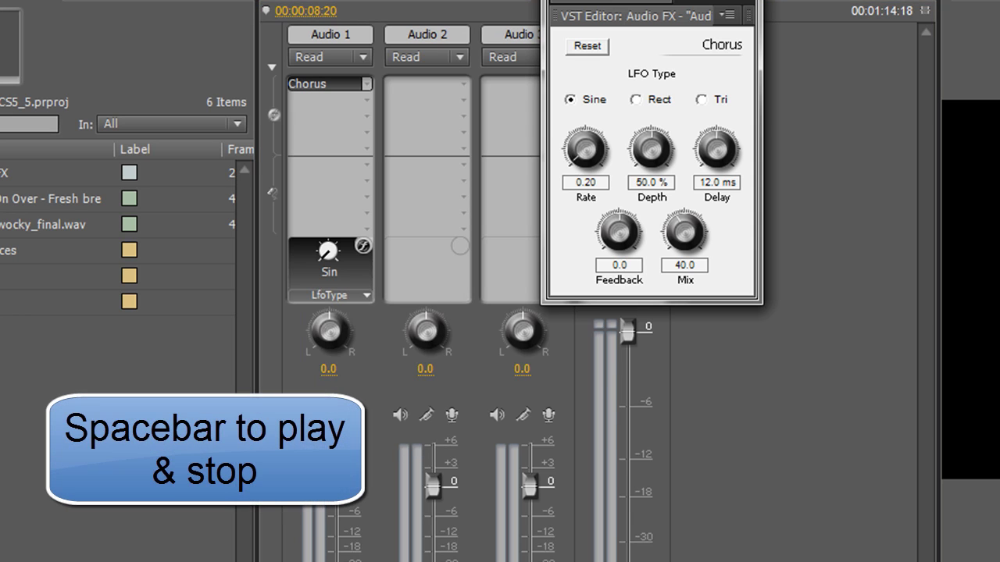
During playback, set the Audio 1 Chorus to Rate 2.85, Delay 9.1 ms and Mix 47.5
key(space)
drag(585, 173, 750, 73)
drag(730, 155, 766, 27)
drag(679, 243, 725, 105)
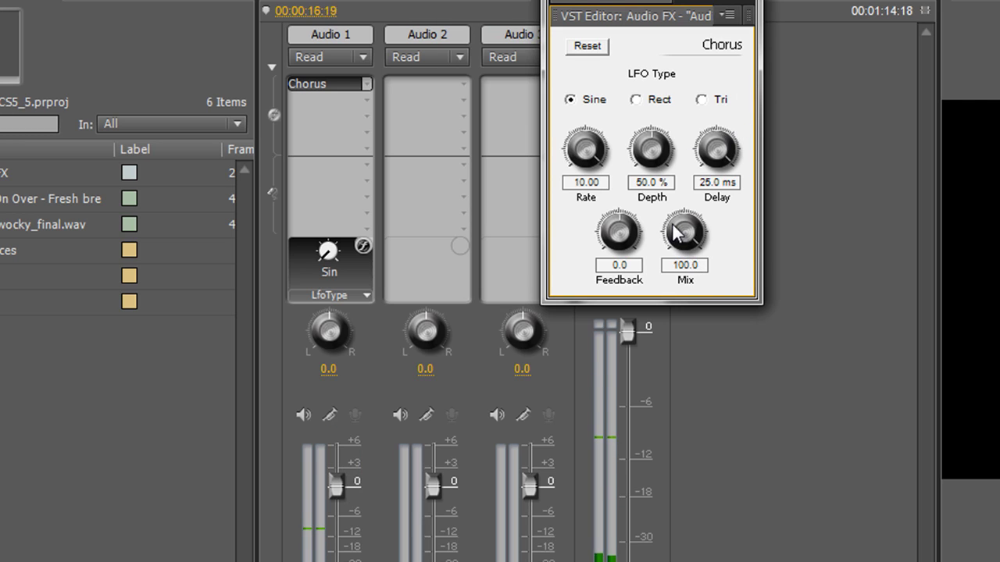
drag(677, 233, 745, 407)
drag(691, 155, 742, 317)
drag(600, 157, 667, 390)
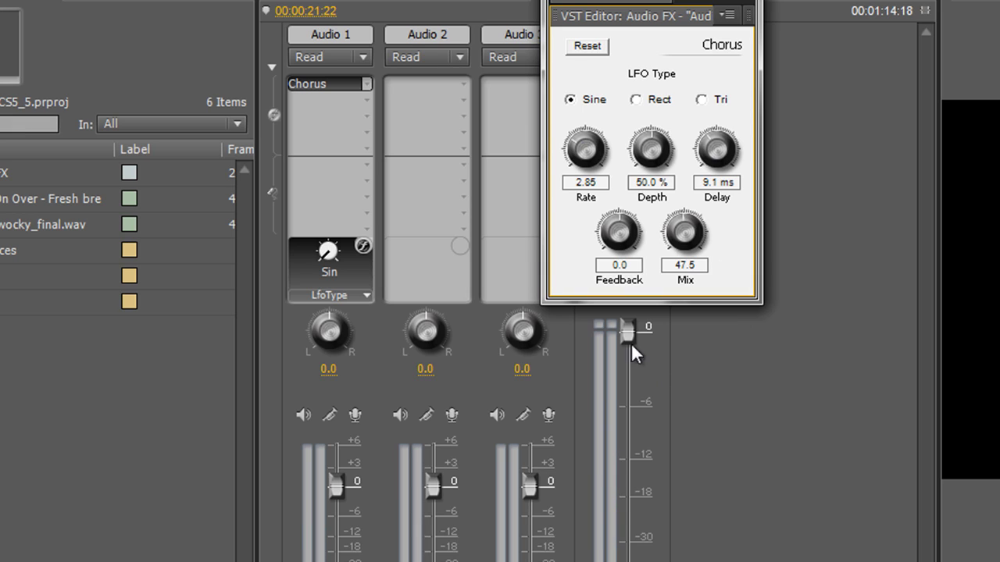
Apply the goblin voice Chorus preset with Tri LFO and audition it with playback
right_click(338, 85)
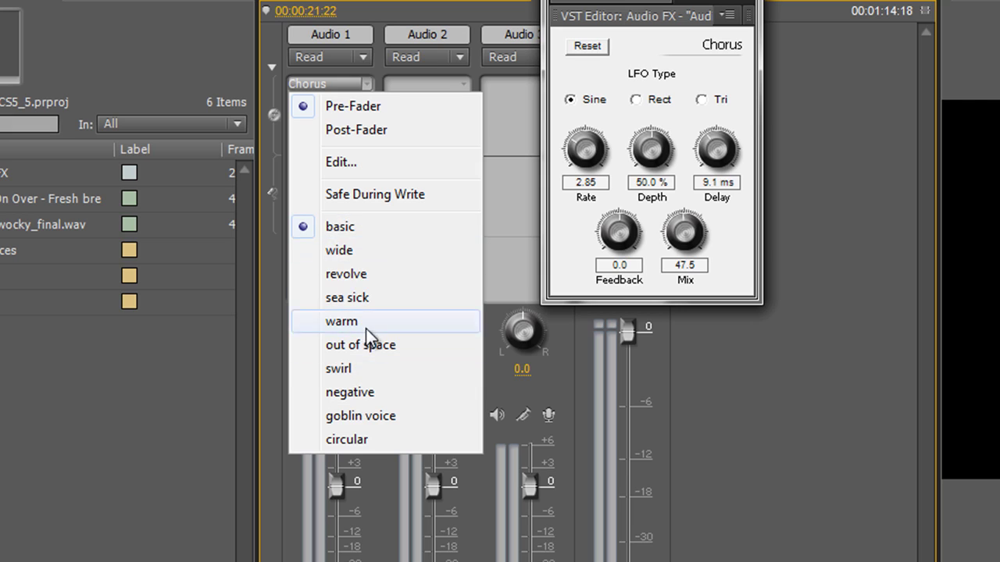
click(367, 417)
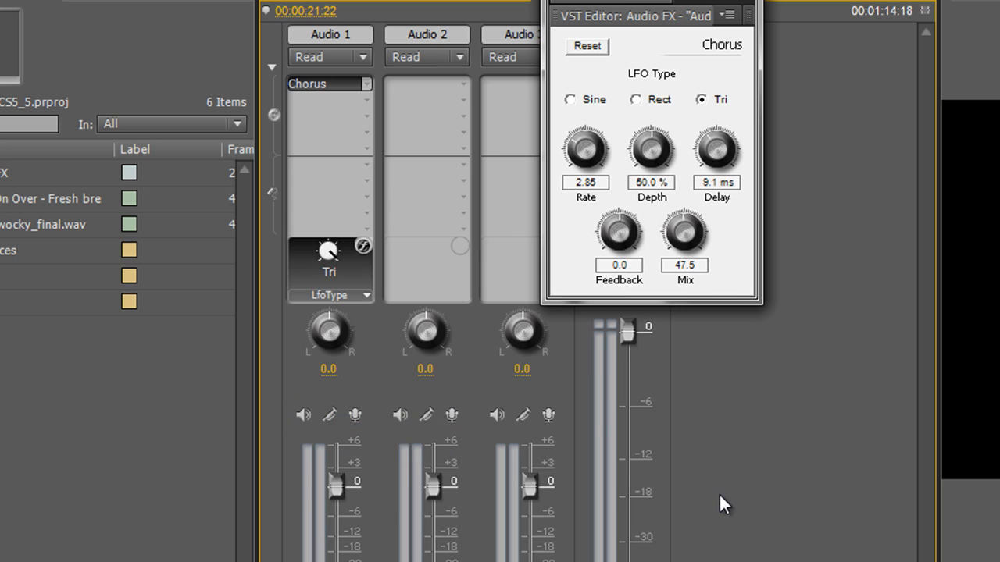
key(space)
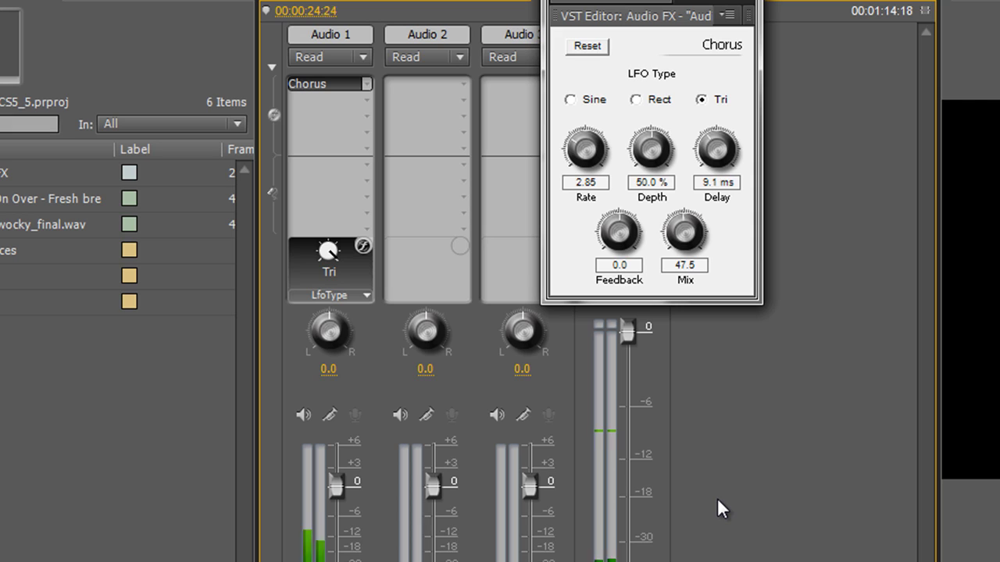
key(space)
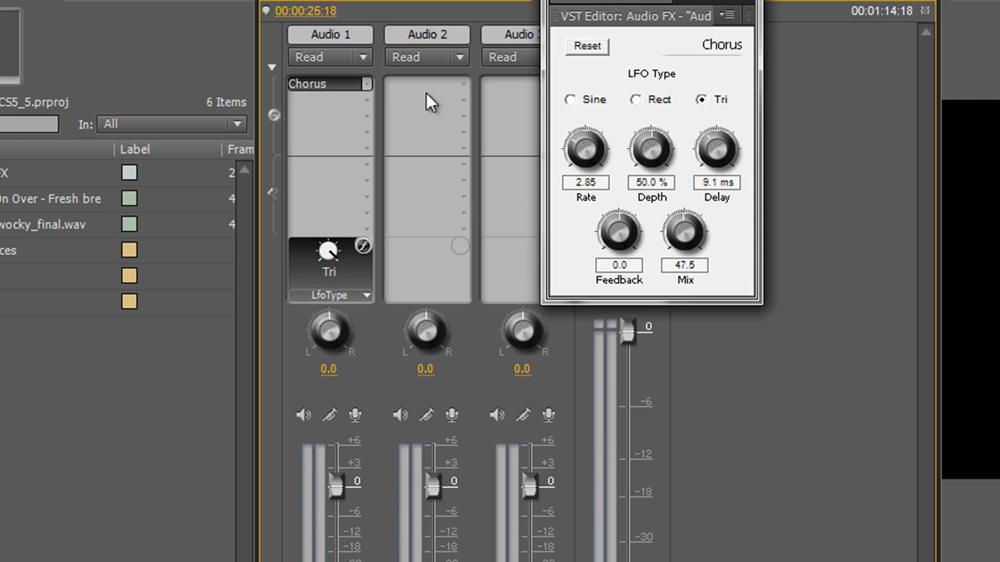
Stop playback and bypass the Chorus effect on Audio 1 to compare the sound
right_click(331, 85)
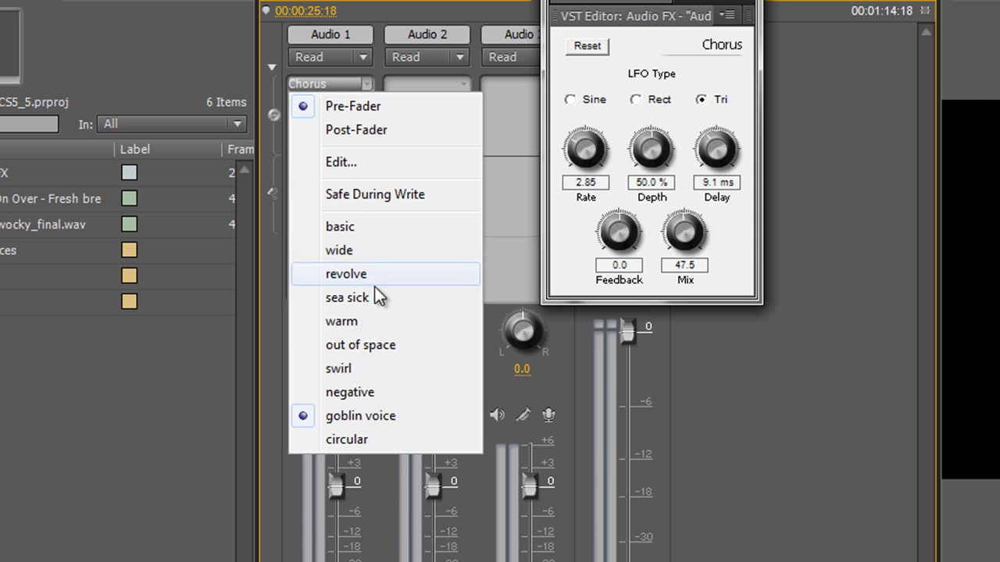
click(349, 323)
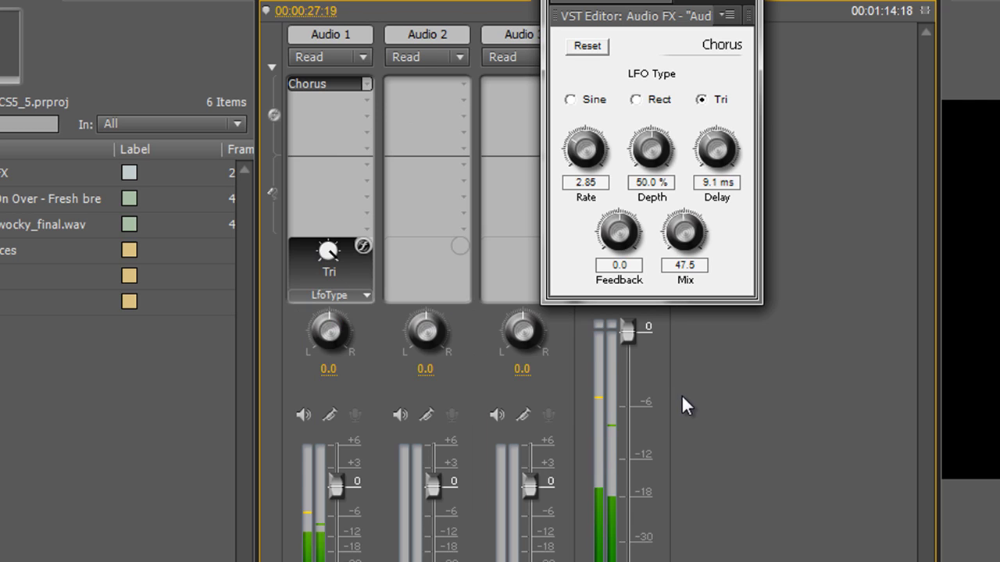
key(space)
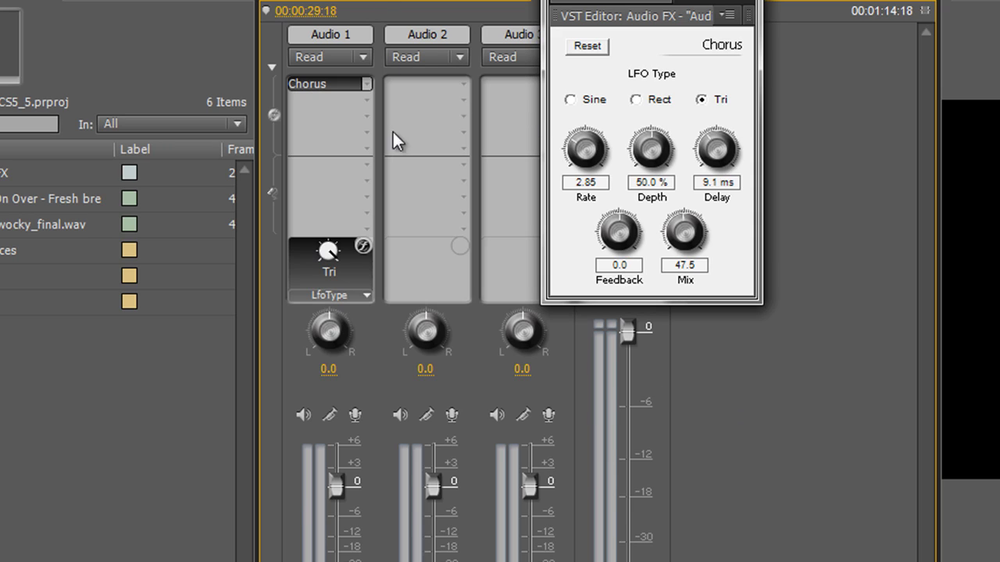
click(366, 245)
Re-enable the Chorus on Audio 1, close its editor, and enlarge the Timeline
click(366, 243)
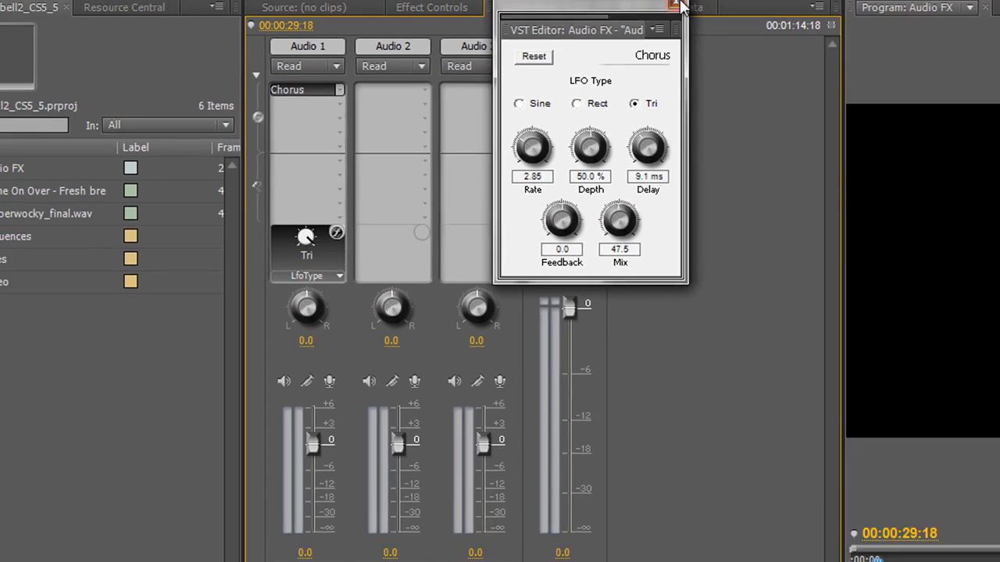
click(755, 1)
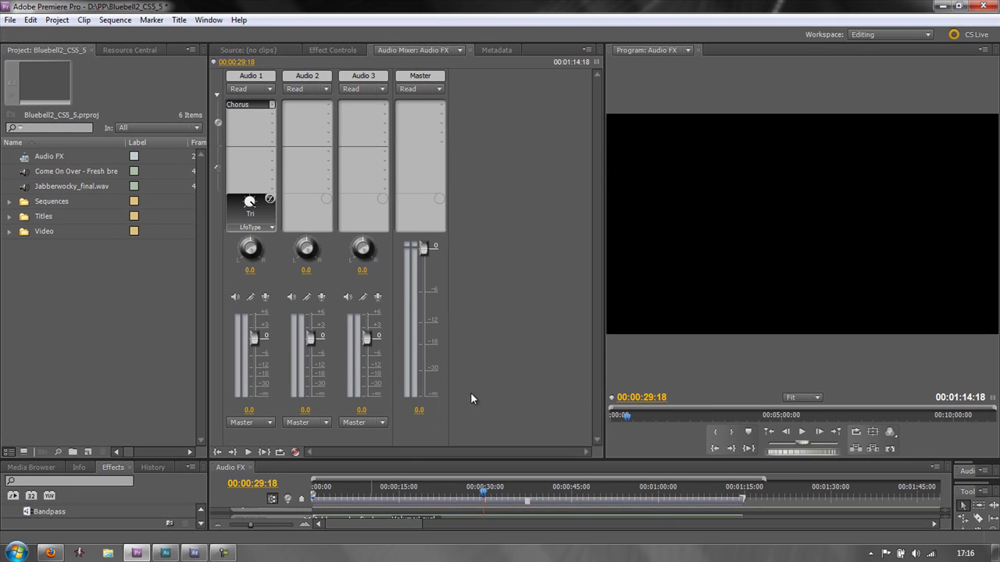
drag(401, 461, 387, 320)
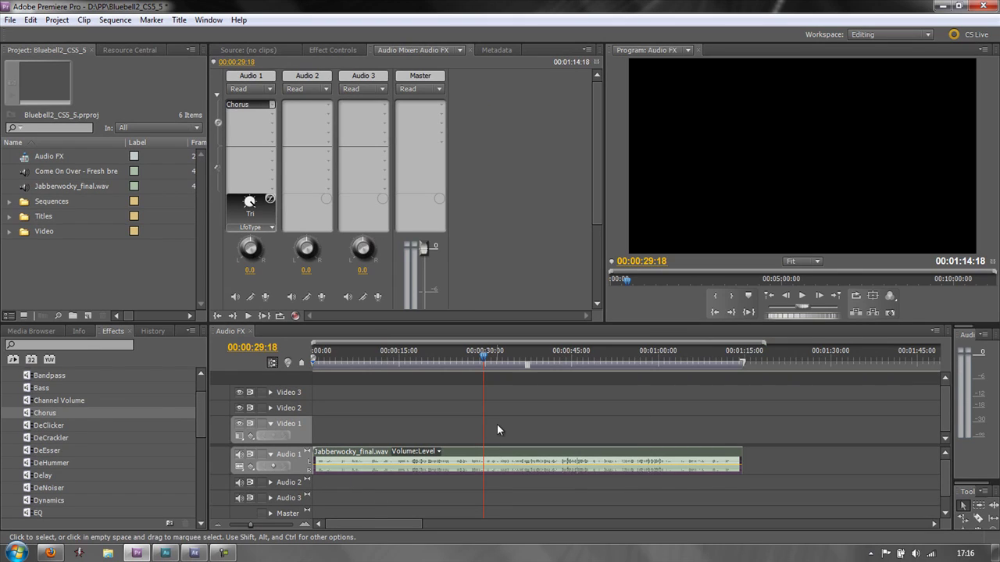
Readjust the divider between Audio Mixer and Timeline to show track faders and the clip
scroll(51, 414, up, 3)
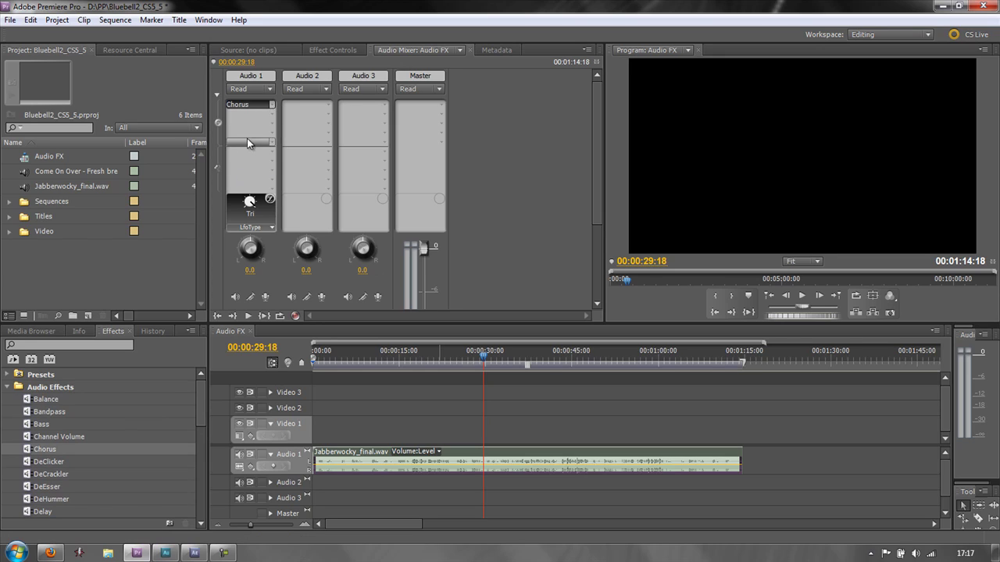
scroll(110, 469, down, 8)
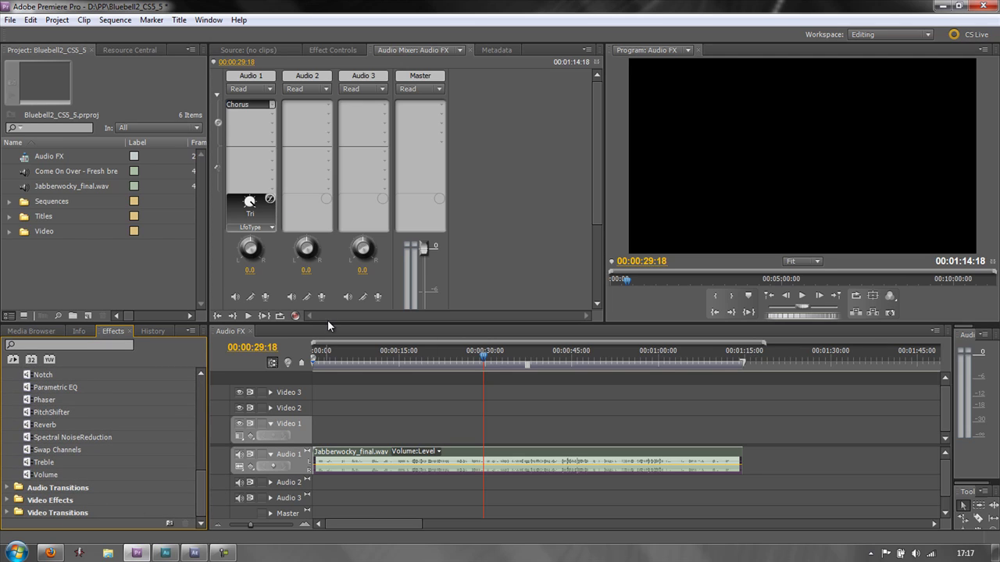
drag(327, 322, 327, 430)
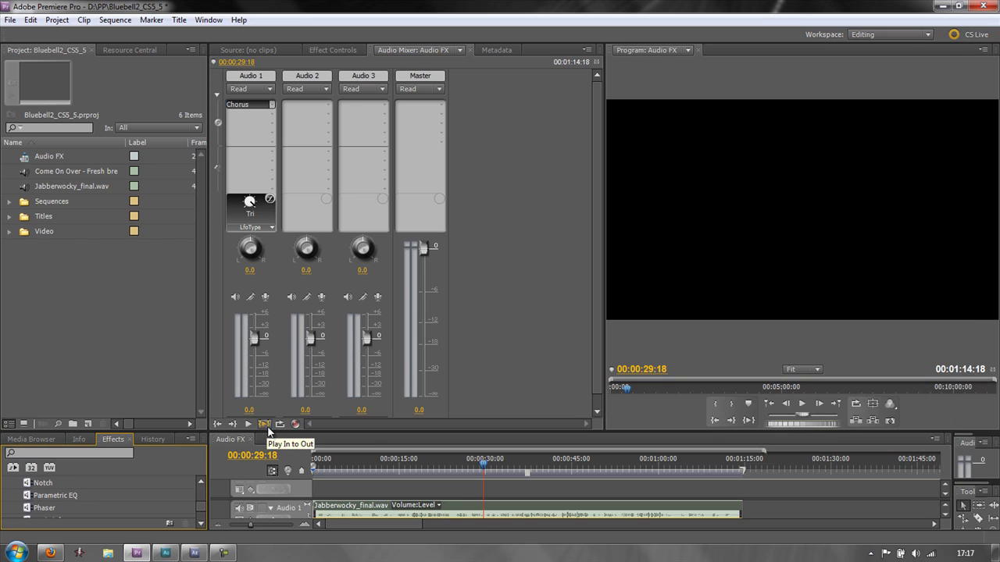
drag(270, 430, 312, 297)
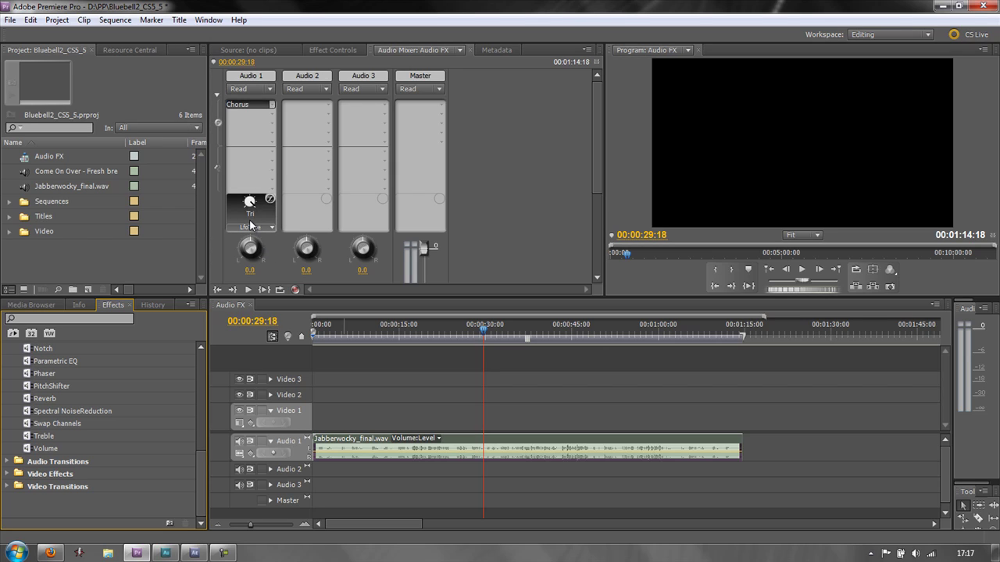
click(271, 106)
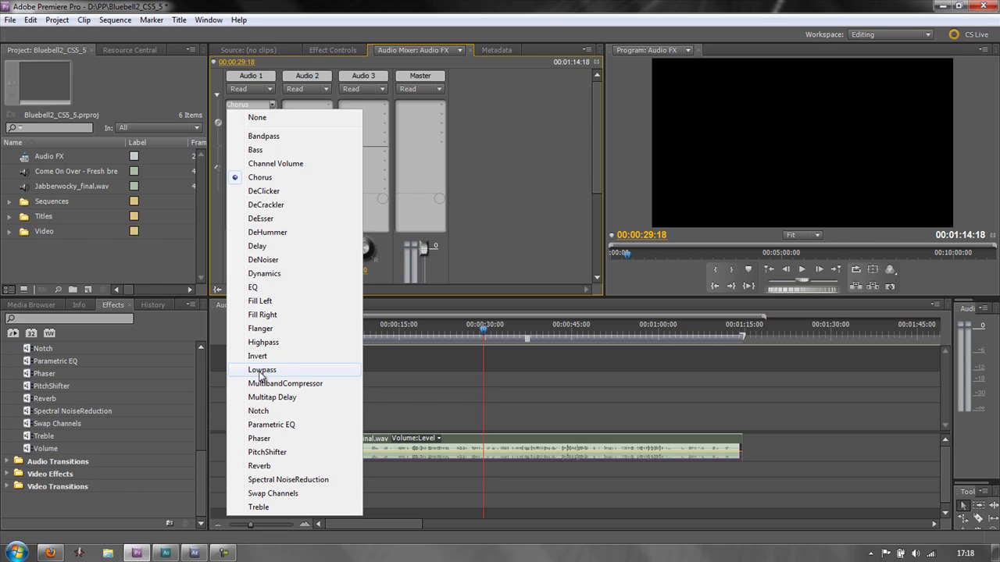
click(461, 377)
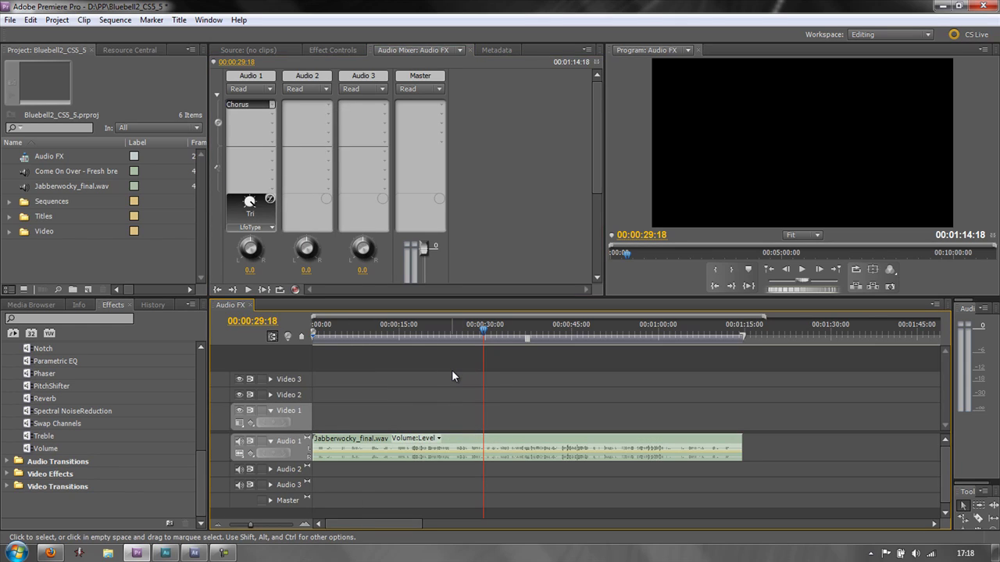